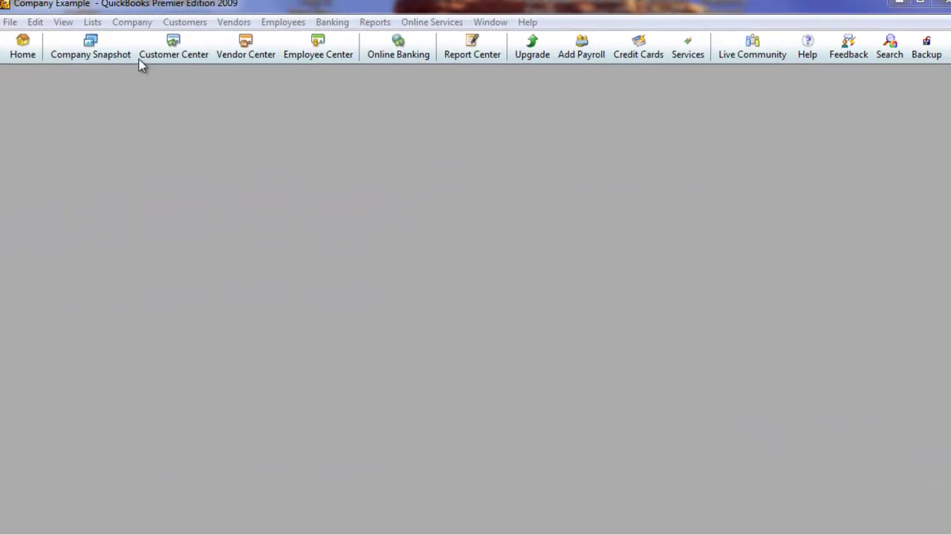
# Step: From the chart of accounts, start a new account of type Long Term Liability
pyautogui.click(96, 24)
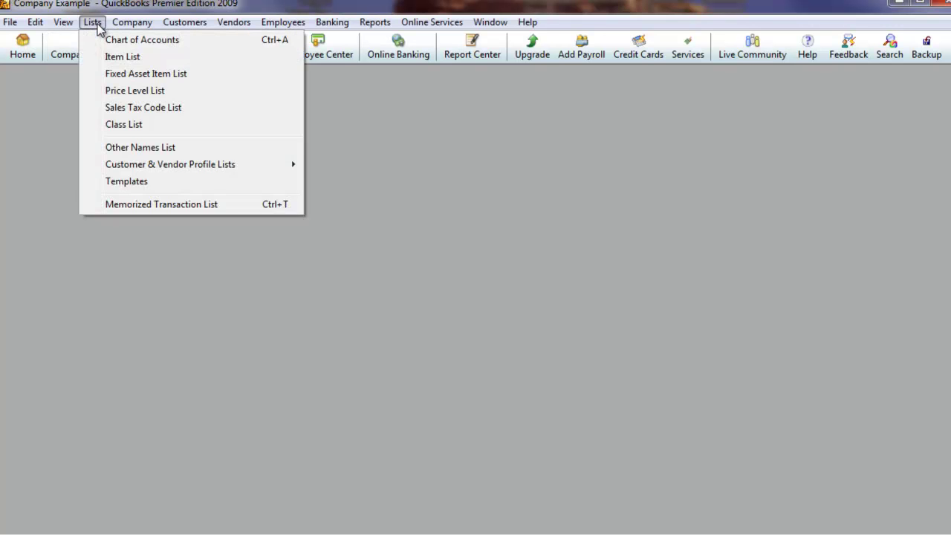
pyautogui.click(130, 40)
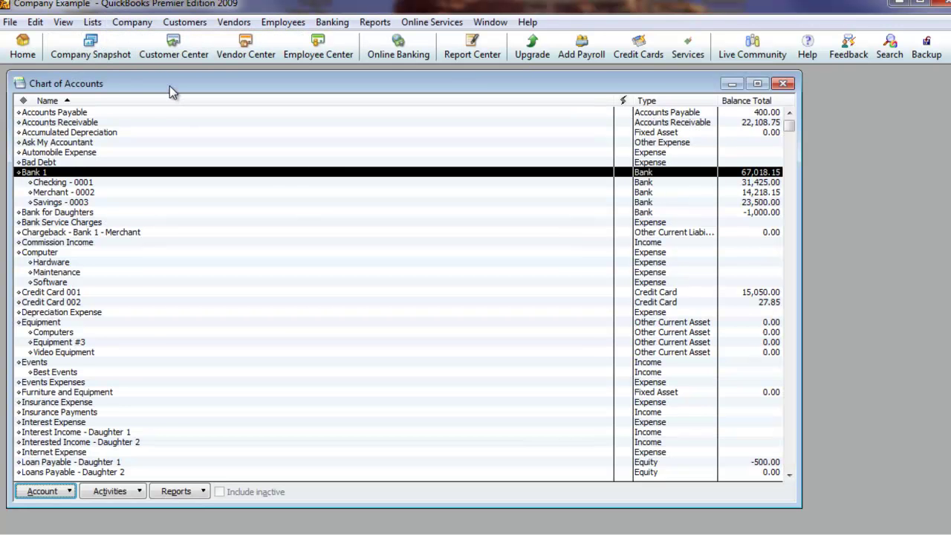
pyautogui.moveTo(146, 79); pyautogui.dragTo(256, 84)
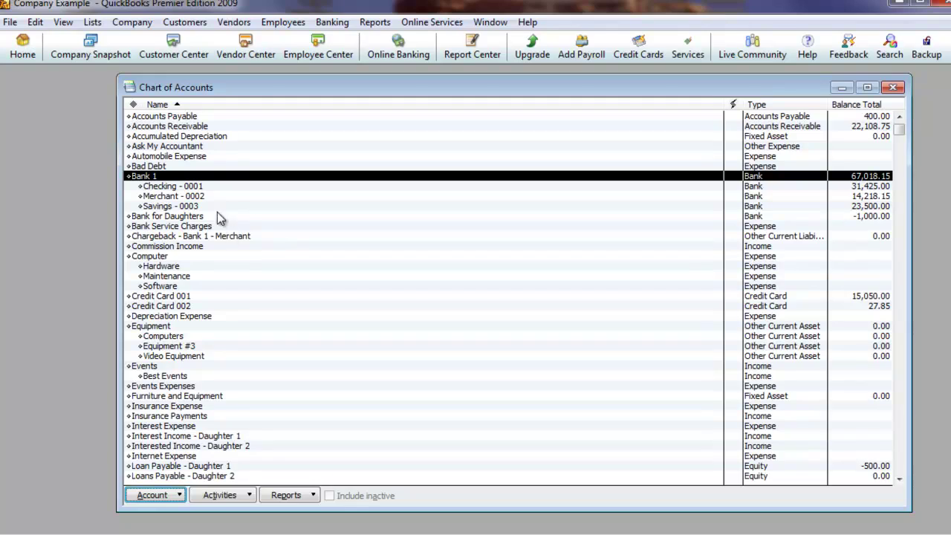
pyautogui.click(153, 495)
pyautogui.click(146, 273)
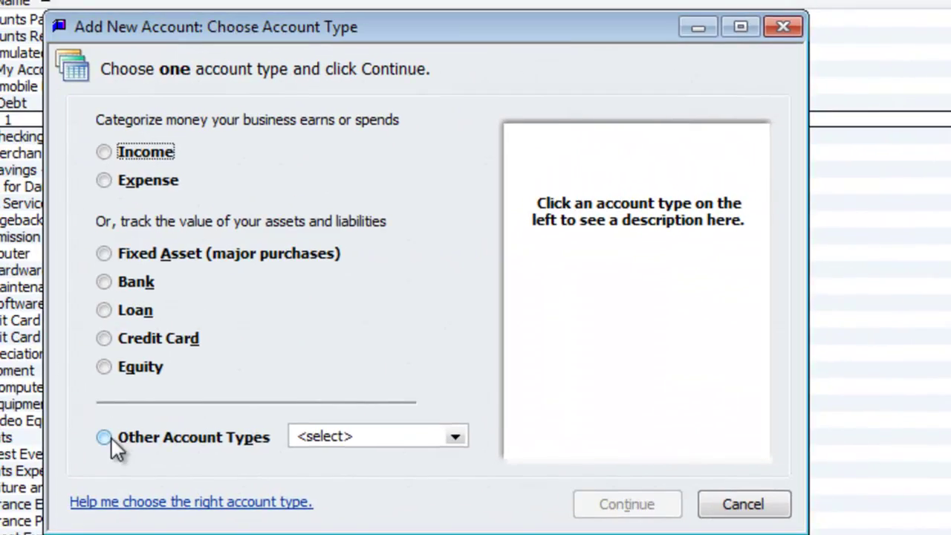
pyautogui.click(278, 408)
pyautogui.click(368, 534)
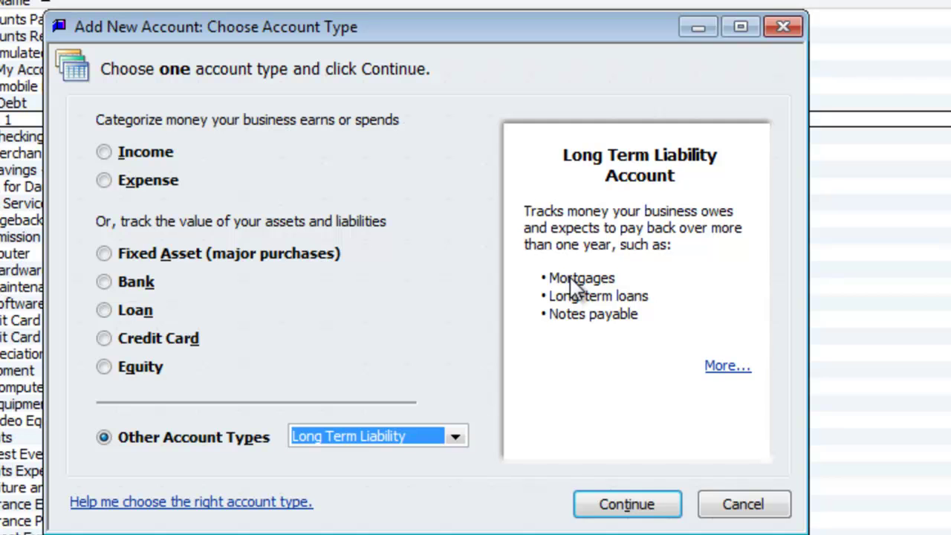
pyautogui.click(624, 505)
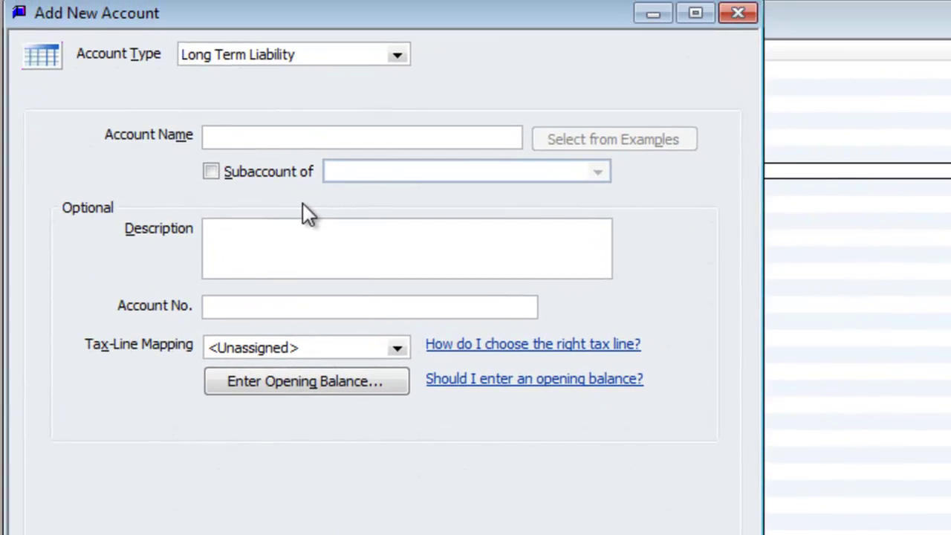
# Step: Name the account 'Building Loan' and bring up its opening balance entry
pyautogui.write('Building Loan')
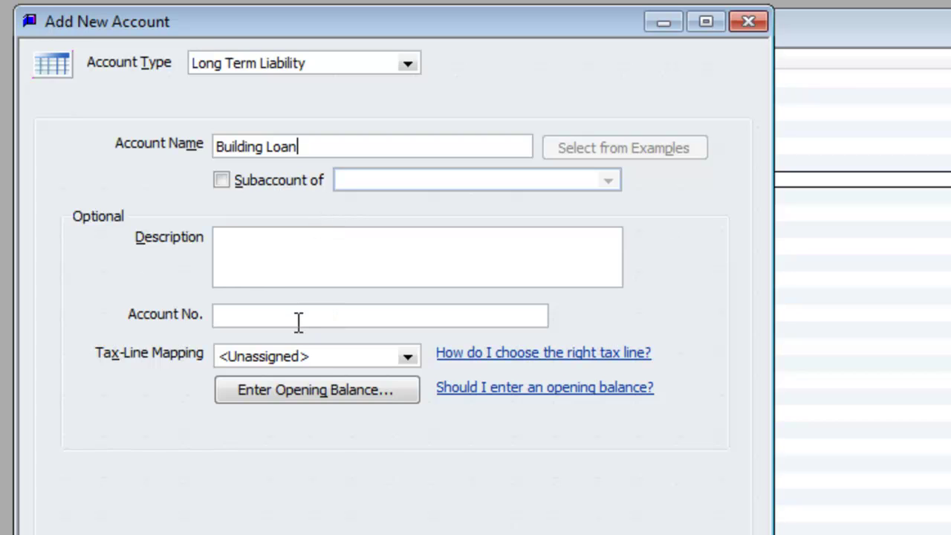
pyautogui.click(318, 391)
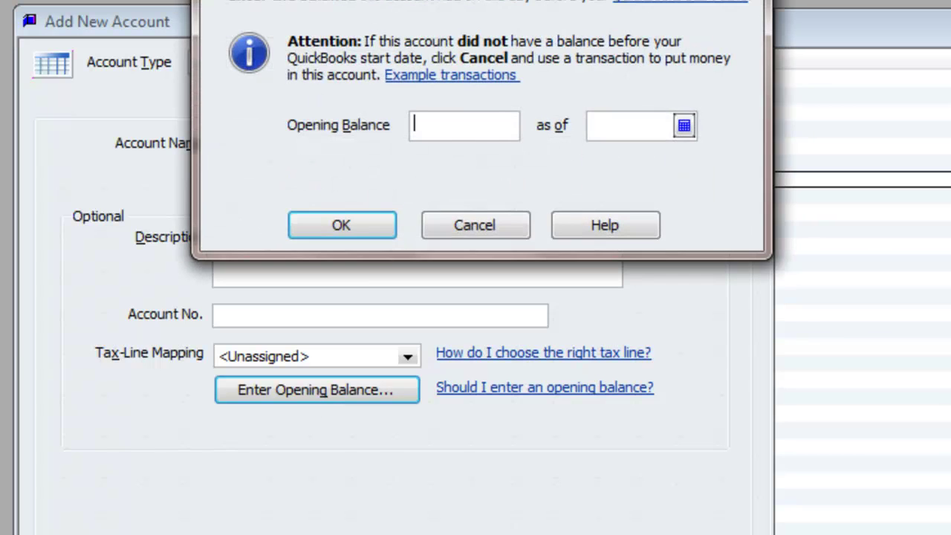
pyautogui.moveTo(410, 2); pyautogui.dragTo(237, 24)
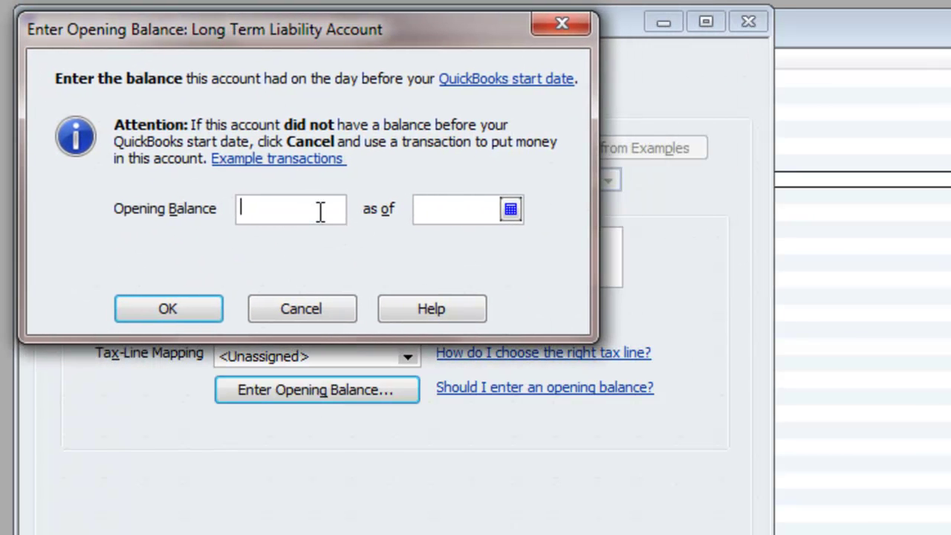
# Step: Enter a 450000 opening balance as of 12/25/2012 and confirm it
pyautogui.write('45')
pyautogui.write('0000')
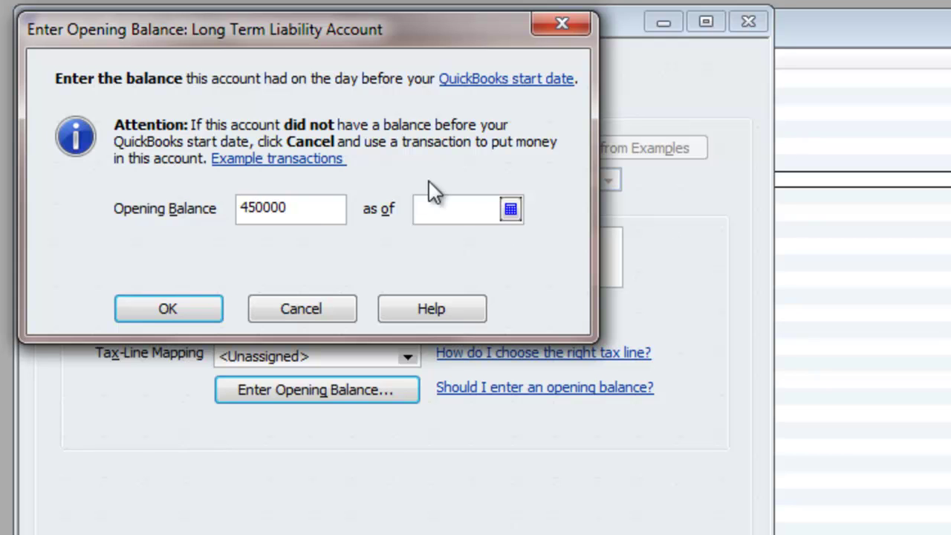
pyautogui.click(510, 211)
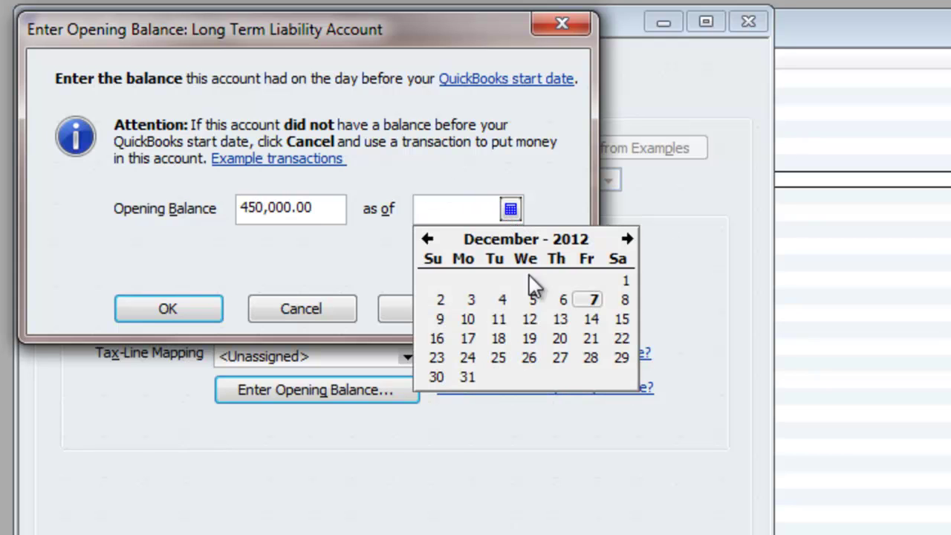
pyautogui.click(599, 322)
pyautogui.click(511, 210)
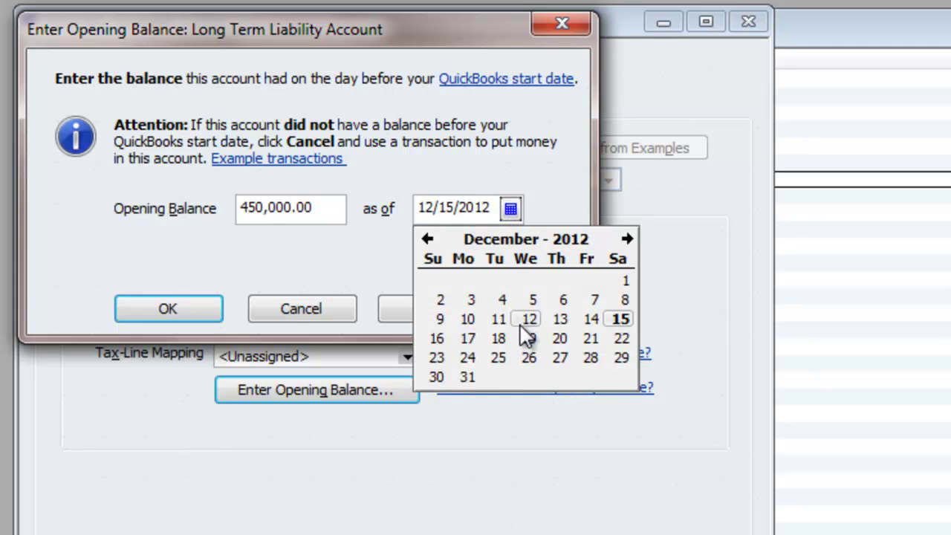
pyautogui.click(501, 355)
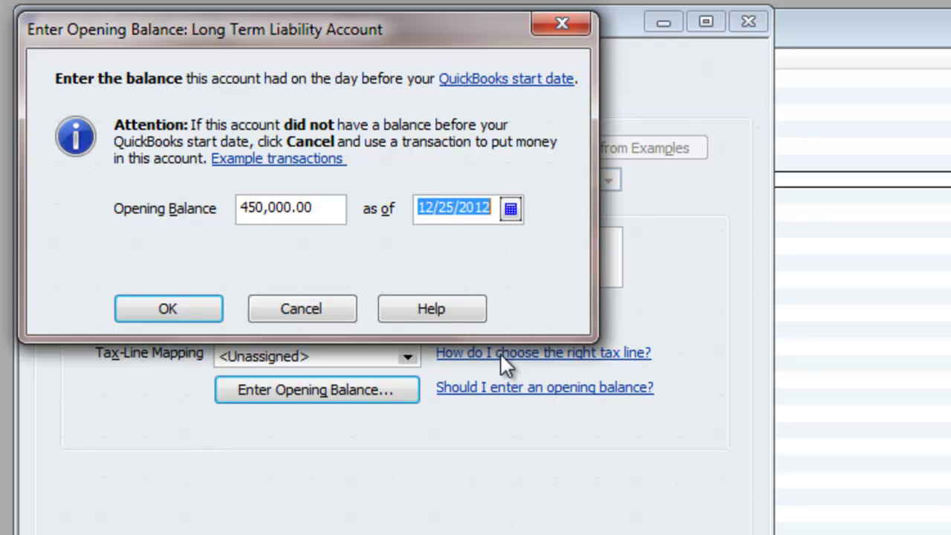
pyautogui.click(166, 311)
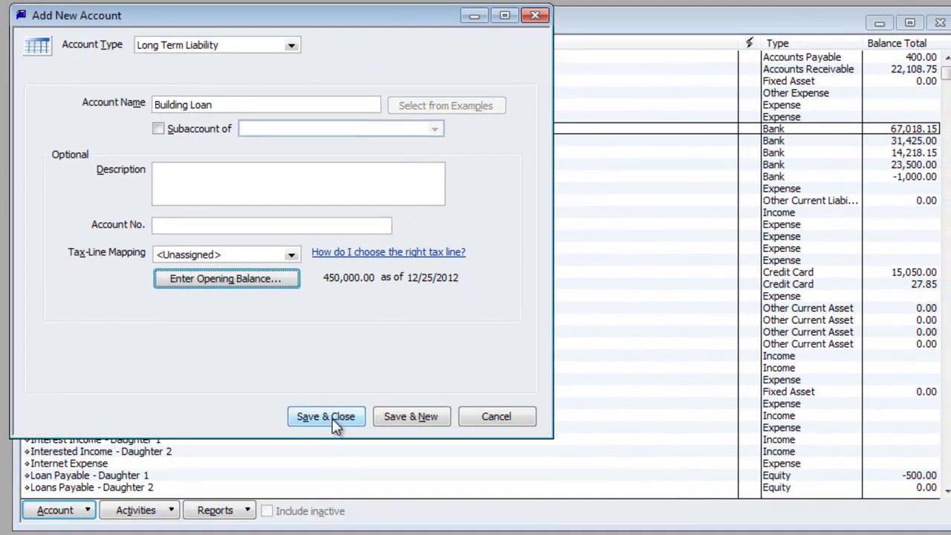
# Step: Save the Building Loan account and move the chart of accounts window left
pyautogui.click(332, 417)
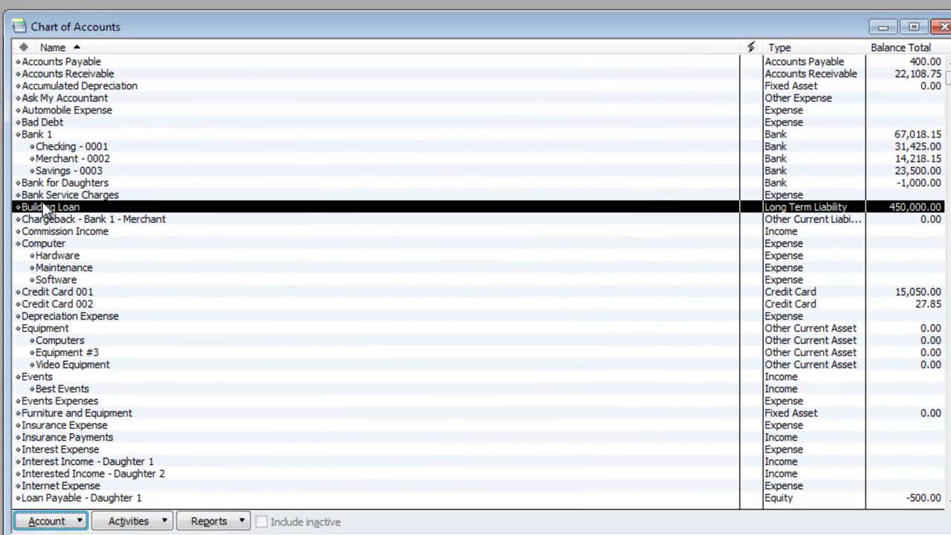
pyautogui.moveTo(198, 31); pyautogui.dragTo(92, 33)
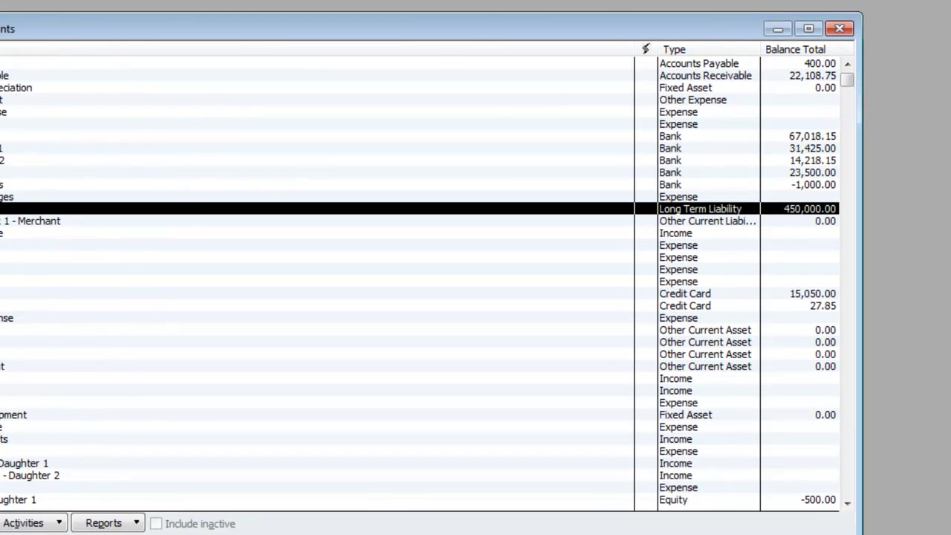
# Step: Start a new check paid from the Checking - 0001 account
pyautogui.hotkey('alt', 'b')
pyautogui.click(318, 6)
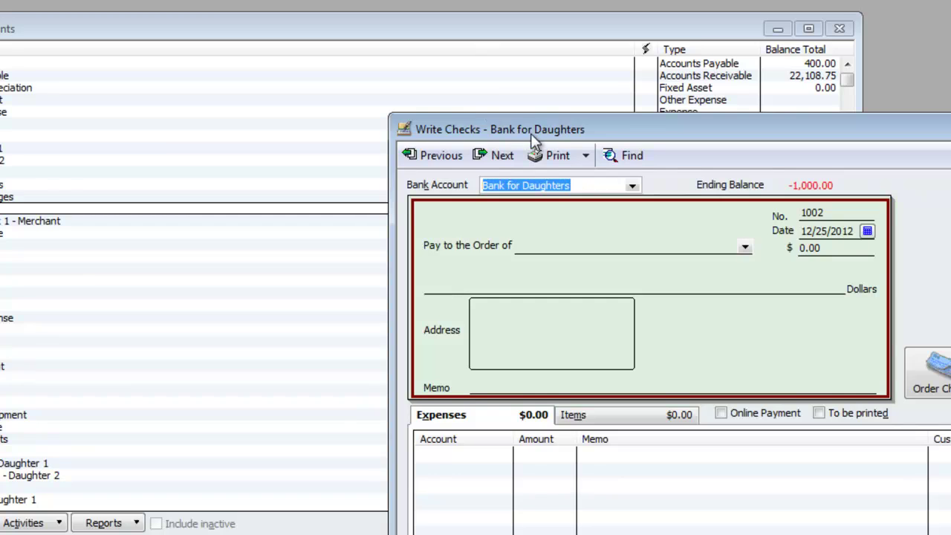
pyautogui.moveTo(483, 123); pyautogui.dragTo(420, 97)
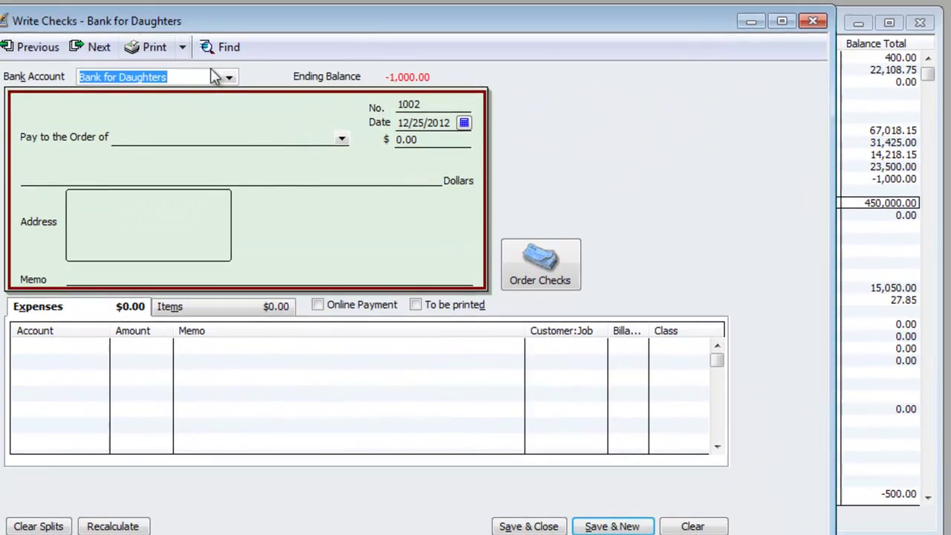
pyautogui.click(229, 77)
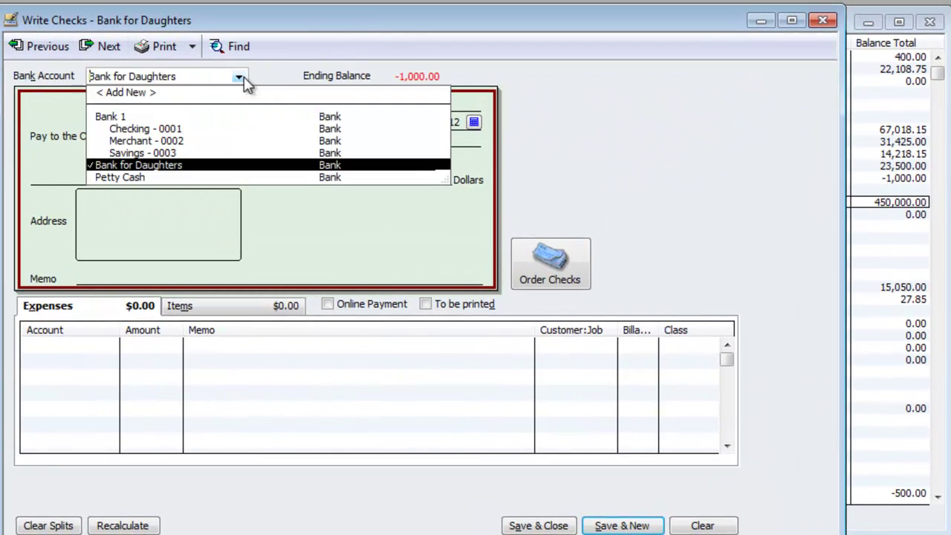
pyautogui.click(115, 128)
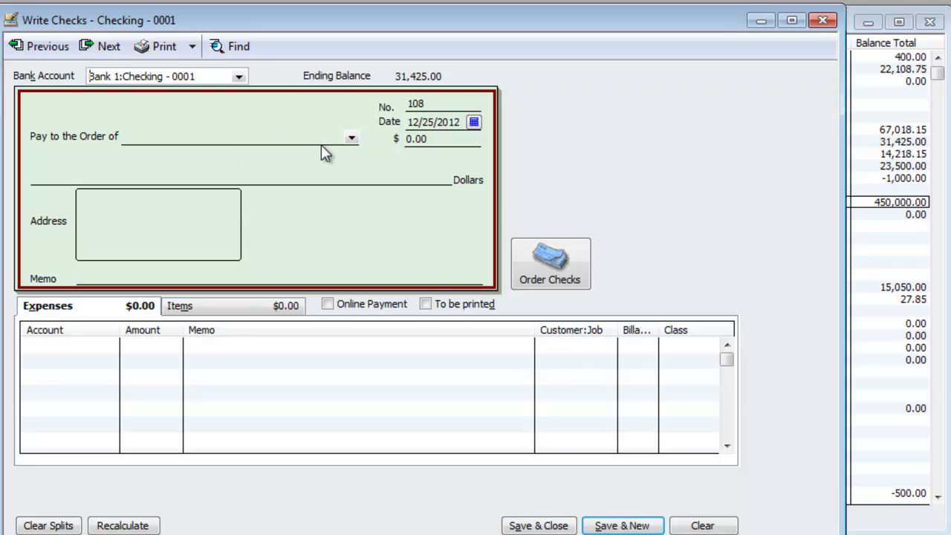
# Step: Number the check 109 and date it 01/25/2012
pyautogui.press('Tab')
pyautogui.press('Tab')
pyautogui.hotkey('shift', 'Tab')
pyautogui.write('10')
pyautogui.write('9')
pyautogui.press('Tab')
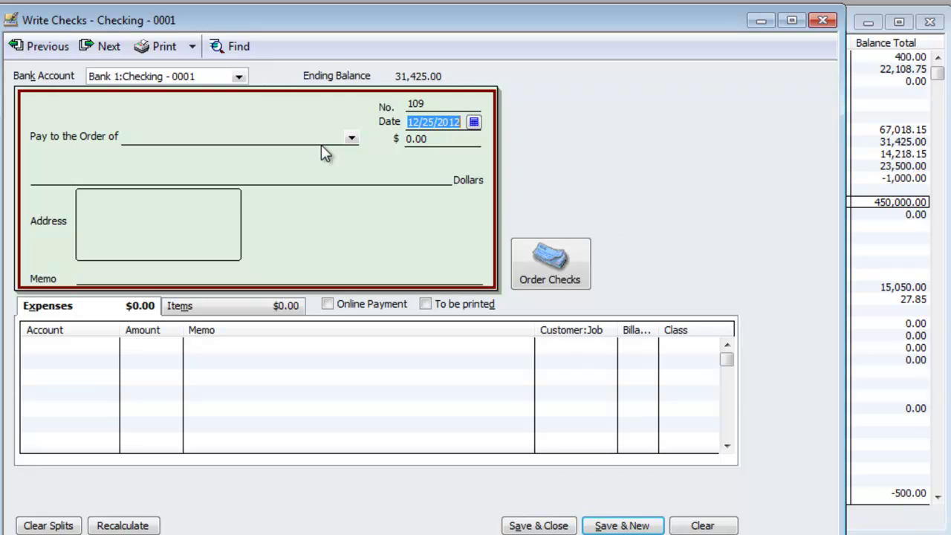
pyautogui.write('01')
pyautogui.press('Tab')
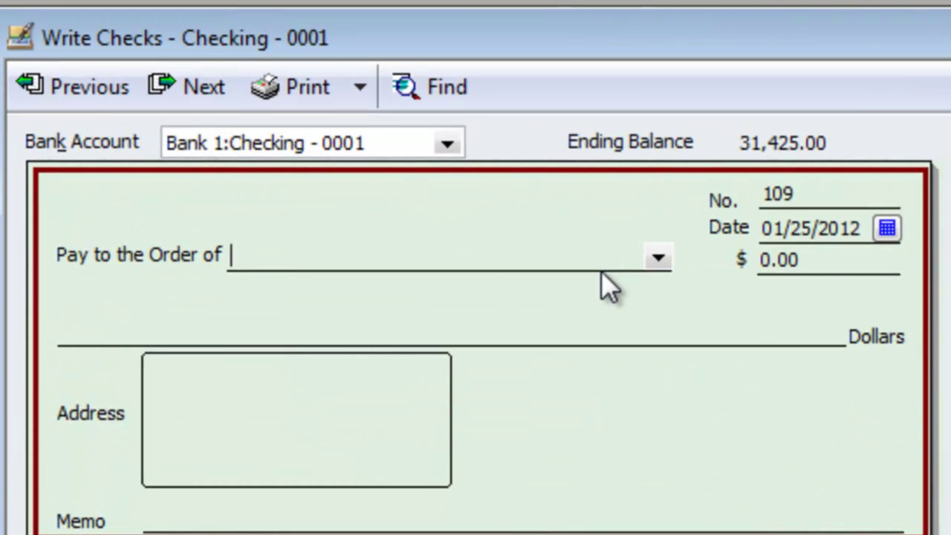
# Step: Make the check payable to new name 'Bank for Building' for 3,500.00
pyautogui.write('Bank')
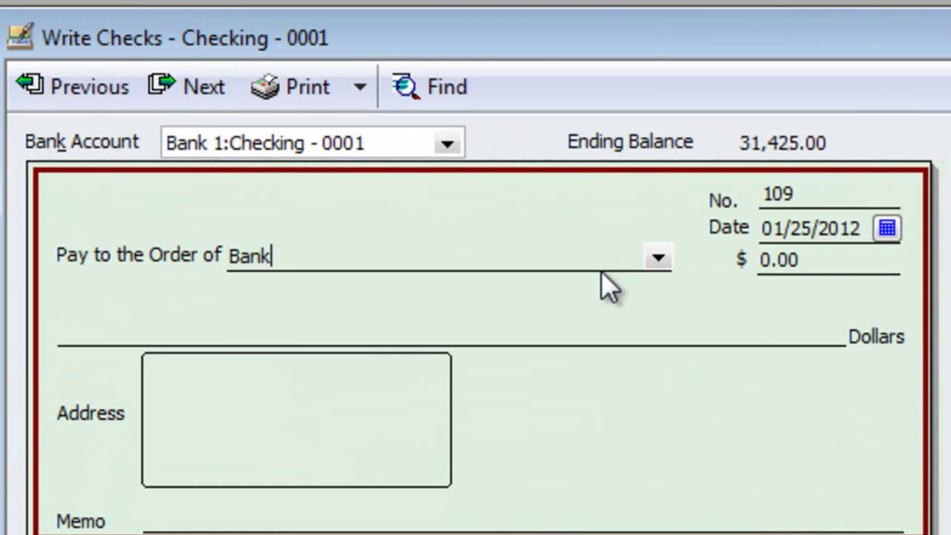
pyautogui.write(' fo')
pyautogui.press('BackSpace')
pyautogui.write('for Buildi')
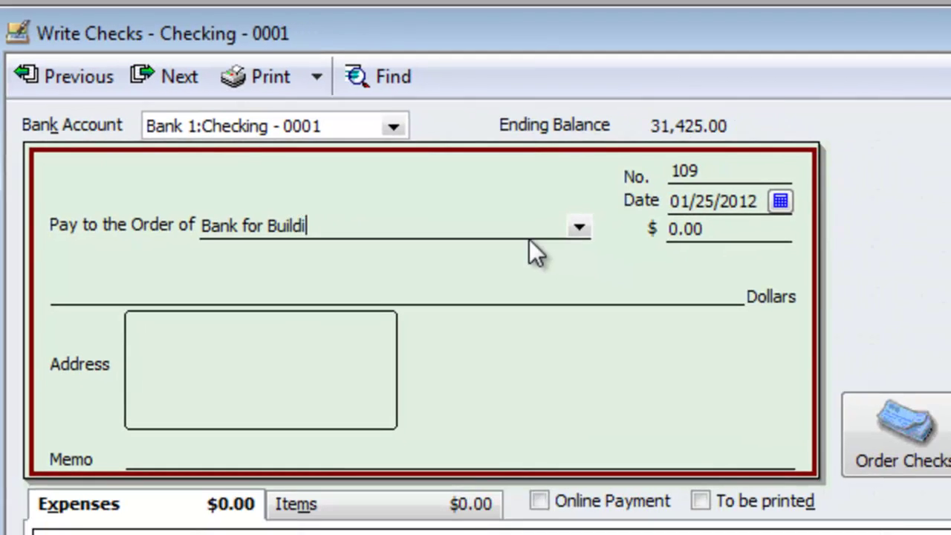
pyautogui.write('ng')
pyautogui.press('Tab')
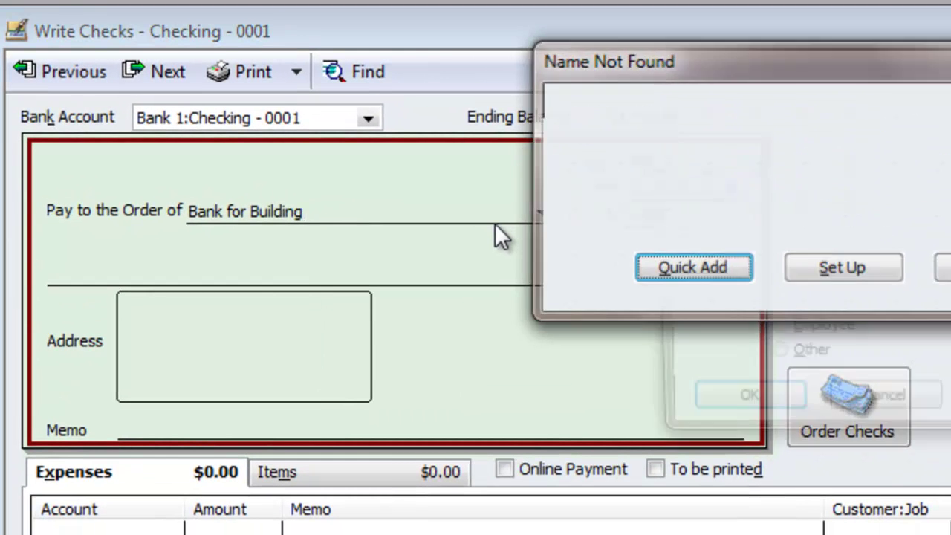
pyautogui.press('Return')
pyautogui.press('Return')
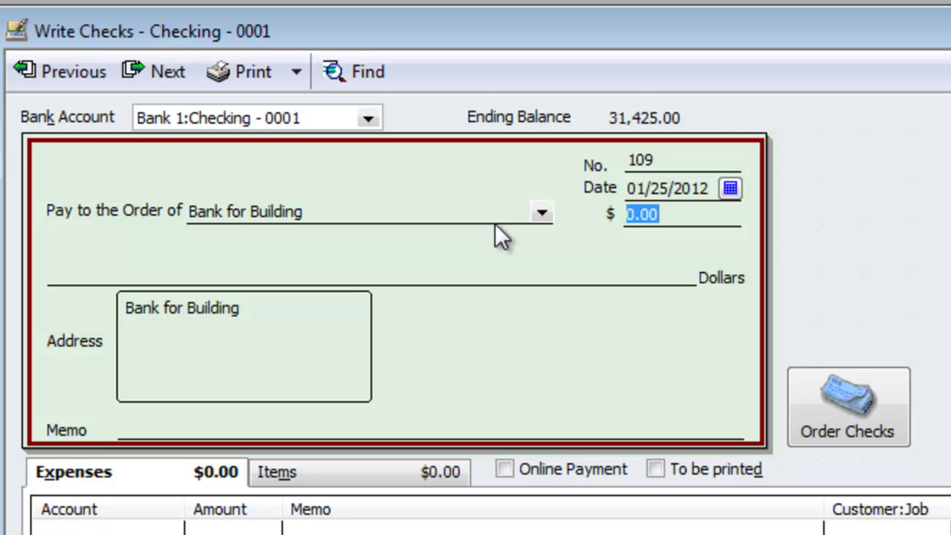
pyautogui.write('3,500')
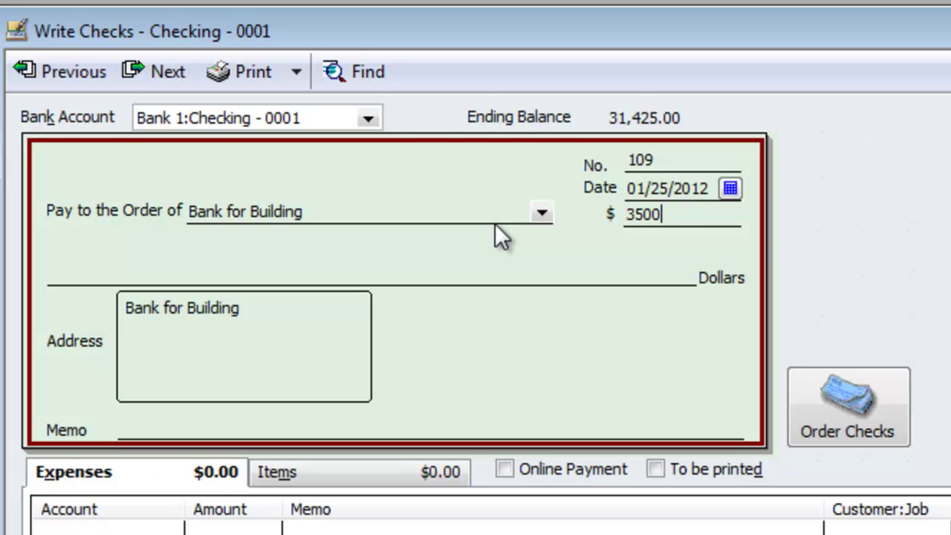
pyautogui.press('Tab')
pyautogui.press('Tab')
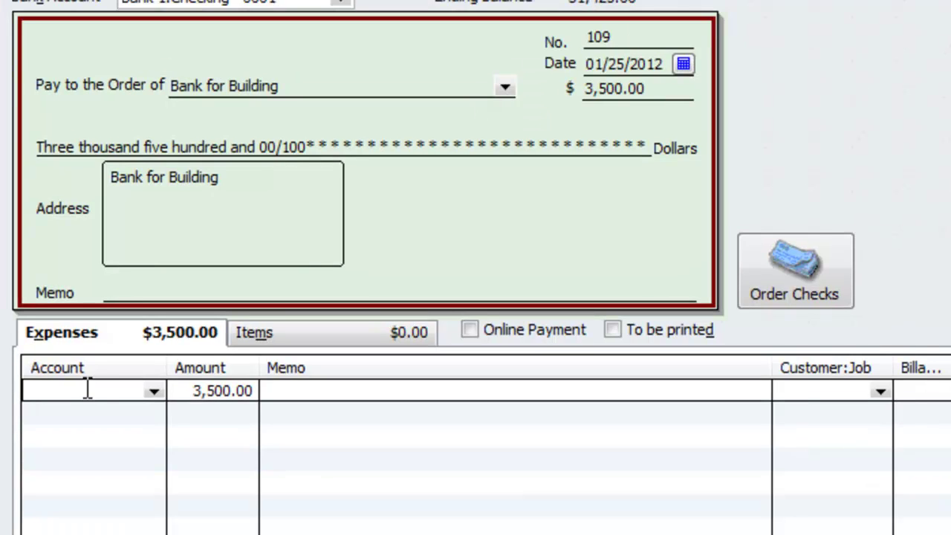
# Step: Change the first expense line to 2,500.00 charged to Building Loan
pyautogui.moveTo(196, 391); pyautogui.dragTo(258, 393)
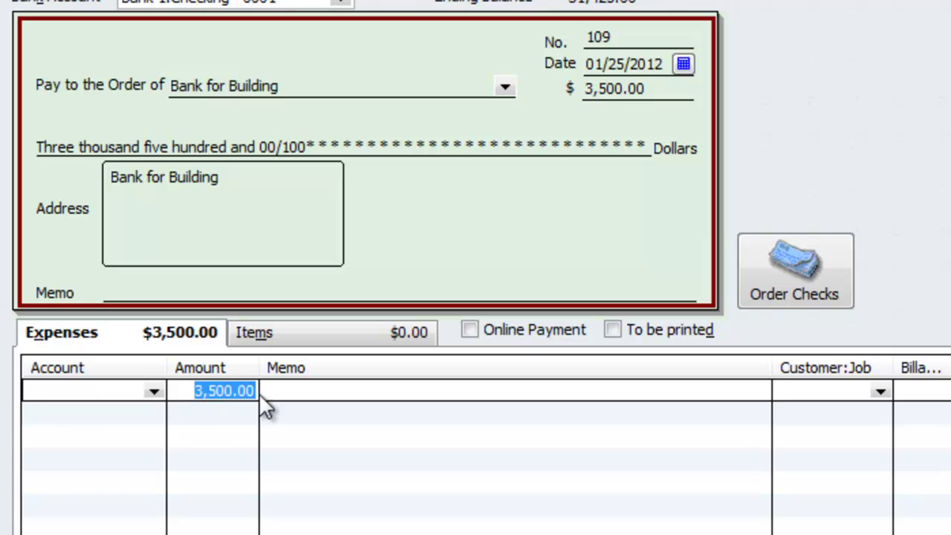
pyautogui.write('2,500')
pyautogui.click(72, 389)
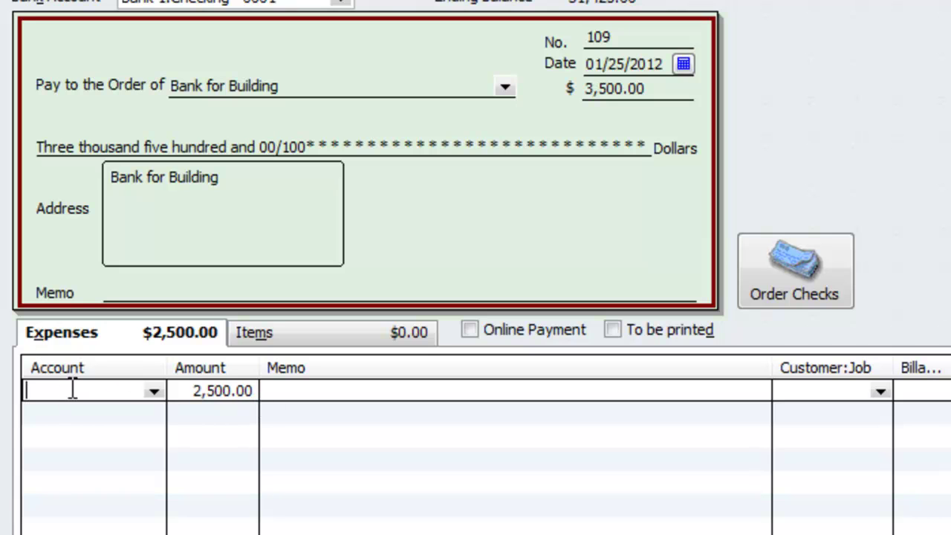
pyautogui.click(194, 391)
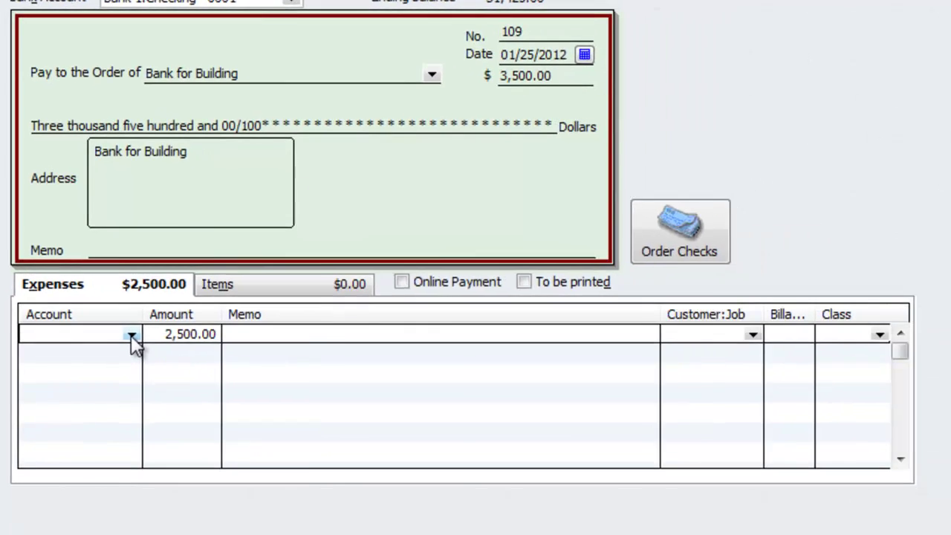
pyautogui.click(153, 391)
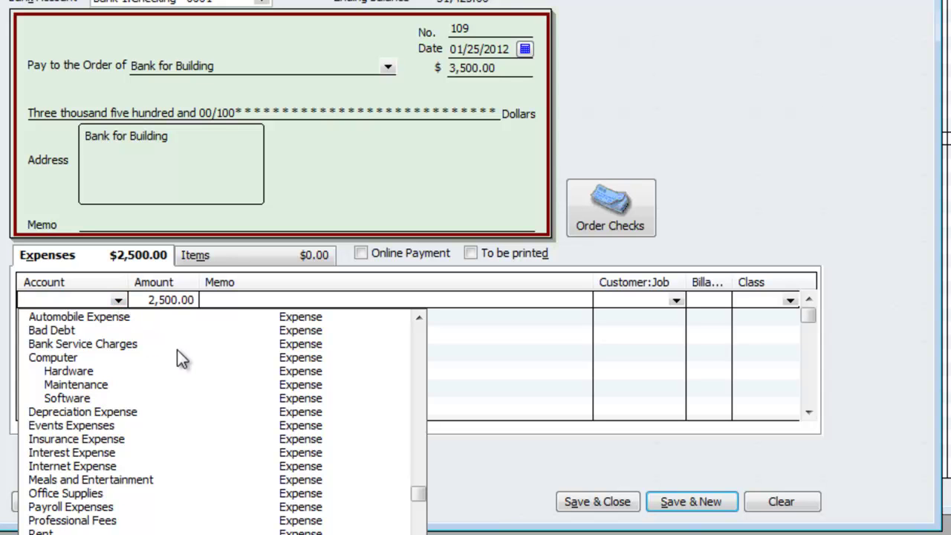
pyautogui.moveTo(419, 494); pyautogui.dragTo(420, 401)
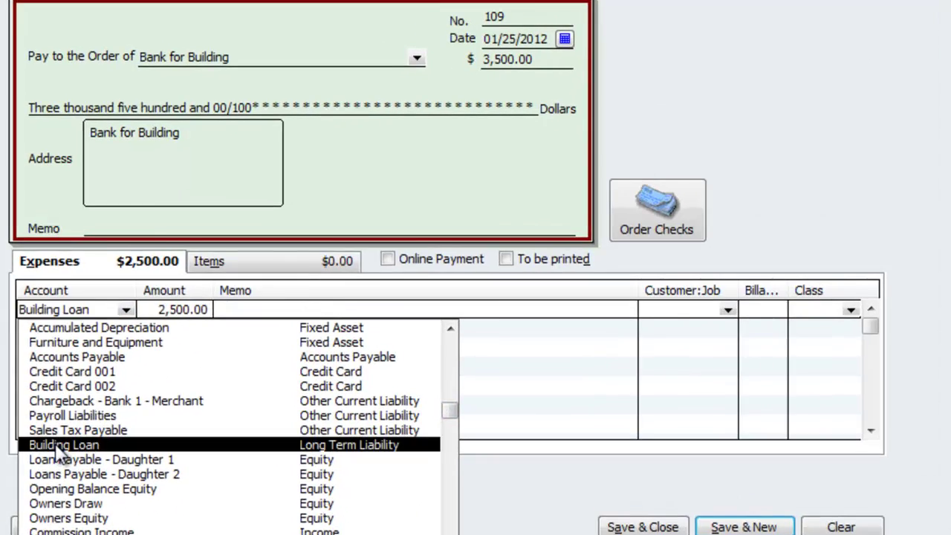
pyautogui.click(67, 425)
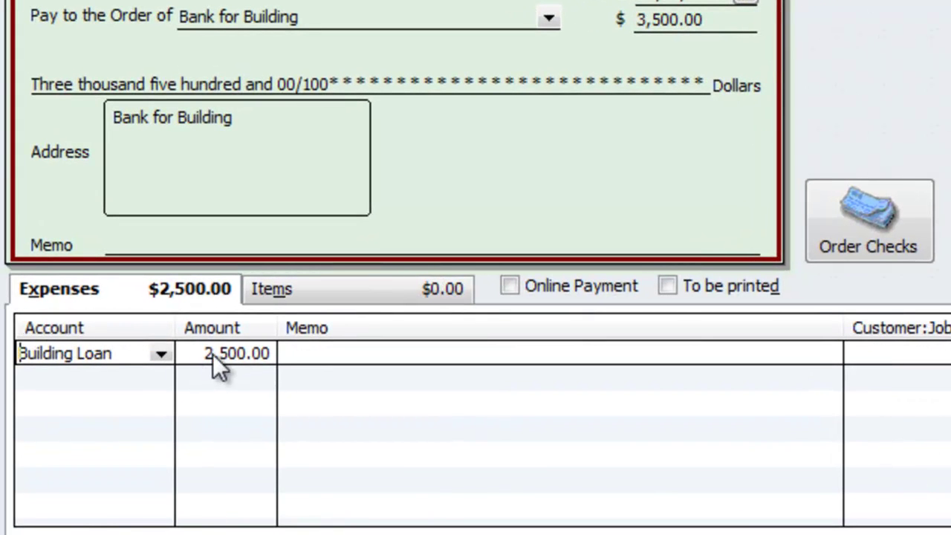
pyautogui.click(253, 358)
# Step: Add a second expense line assigning the remaining 1,000.00 to Interest Expense
pyautogui.press('Tab')
pyautogui.press('Tab')
pyautogui.press('Tab')
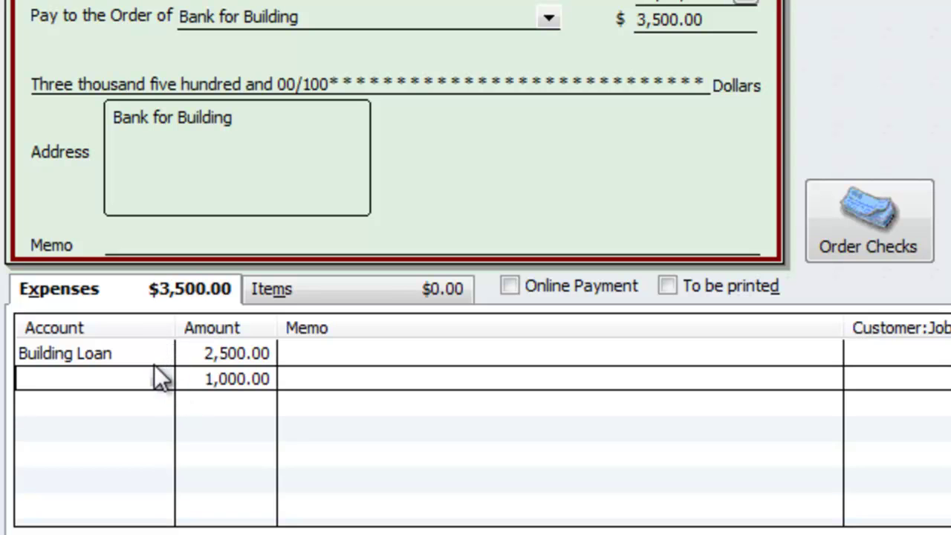
pyautogui.write('I')
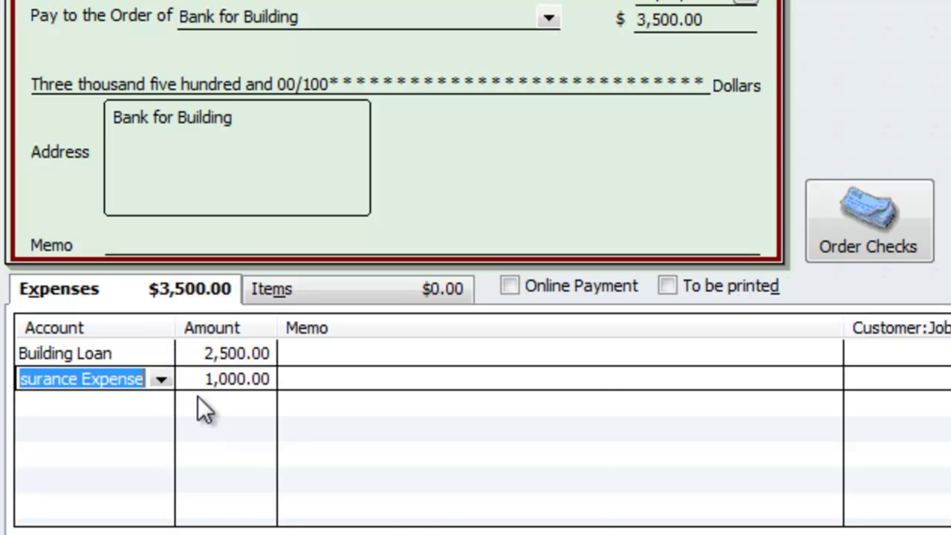
pyautogui.write('nterest')
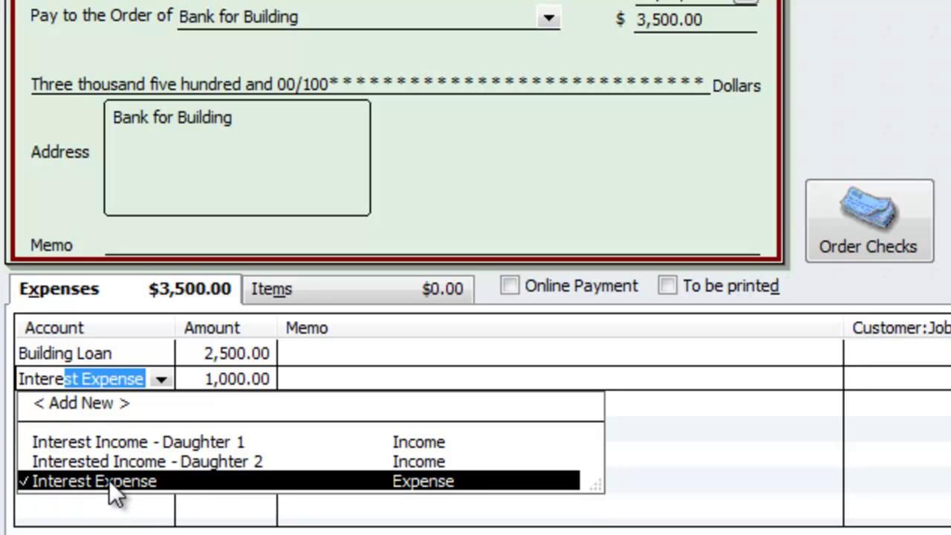
pyautogui.click(119, 378)
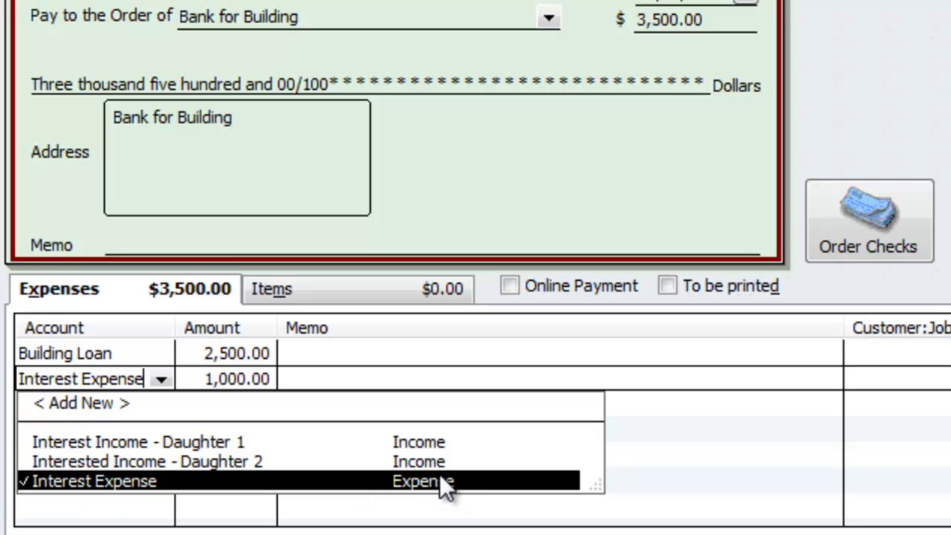
pyautogui.click(177, 490)
pyautogui.press('Tab')
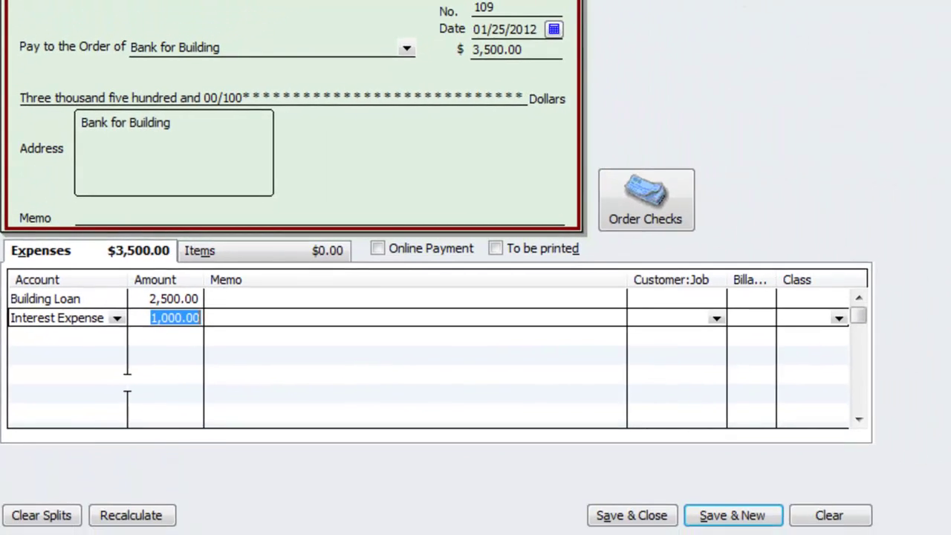
pyautogui.press('Tab')
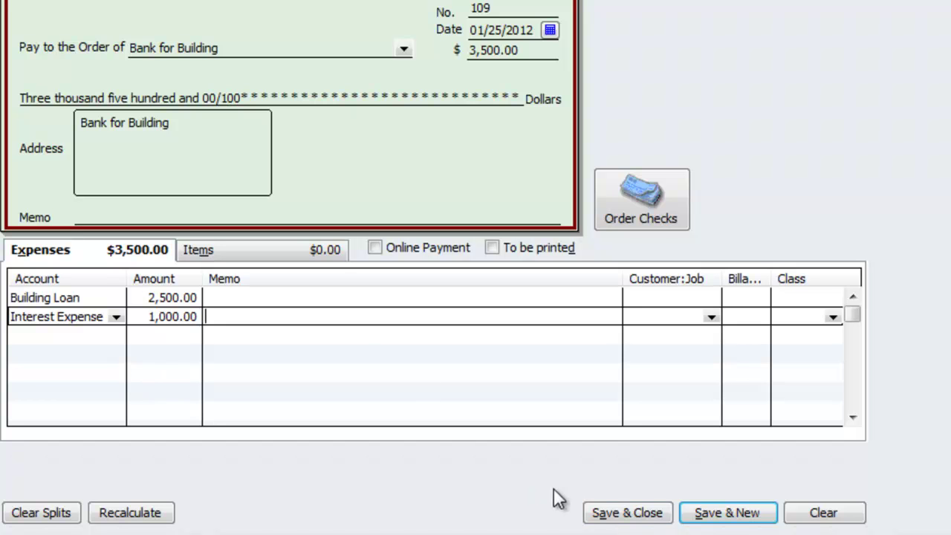
# Step: Save check 109, accepting the date warning
pyautogui.click(610, 513)
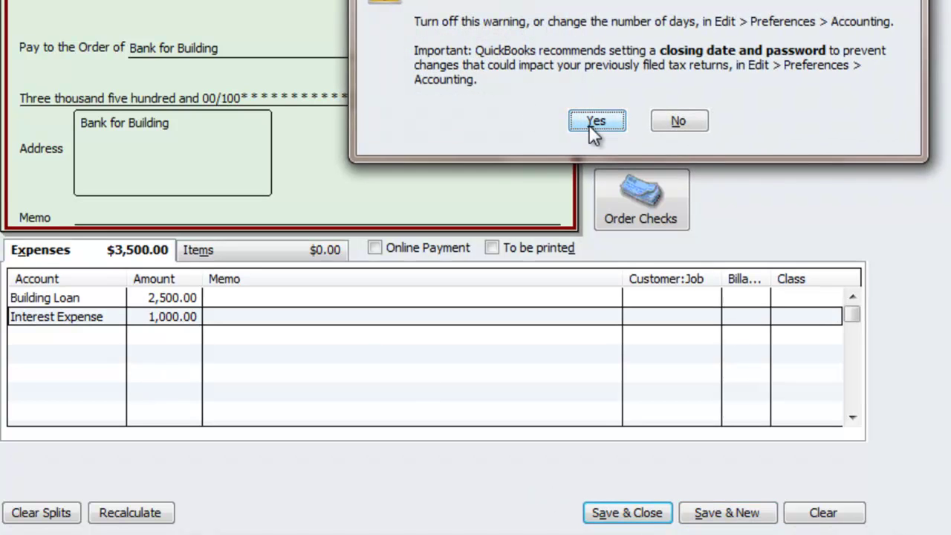
pyautogui.click(593, 121)
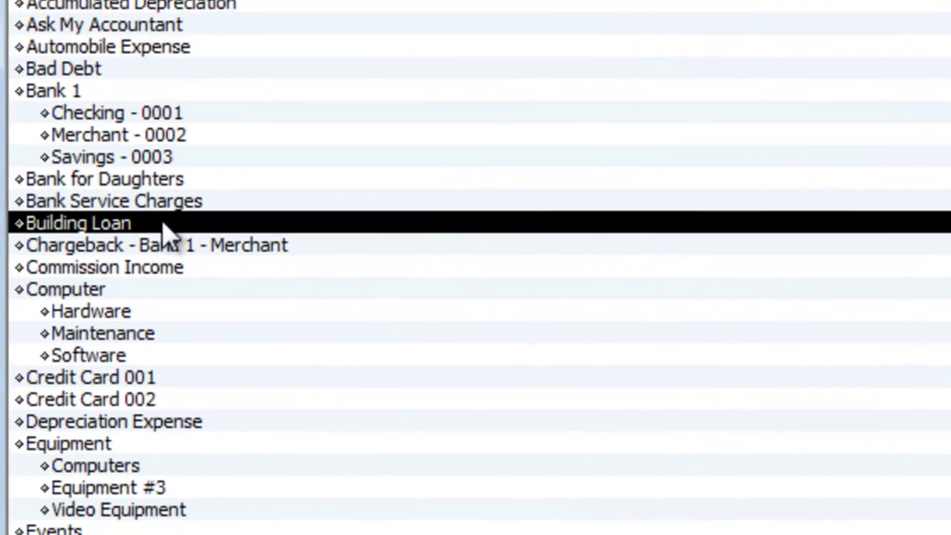
# Step: Open the Building Loan register to see check 109's 2,500.00 decrease
pyautogui.doubleClick(178, 214)
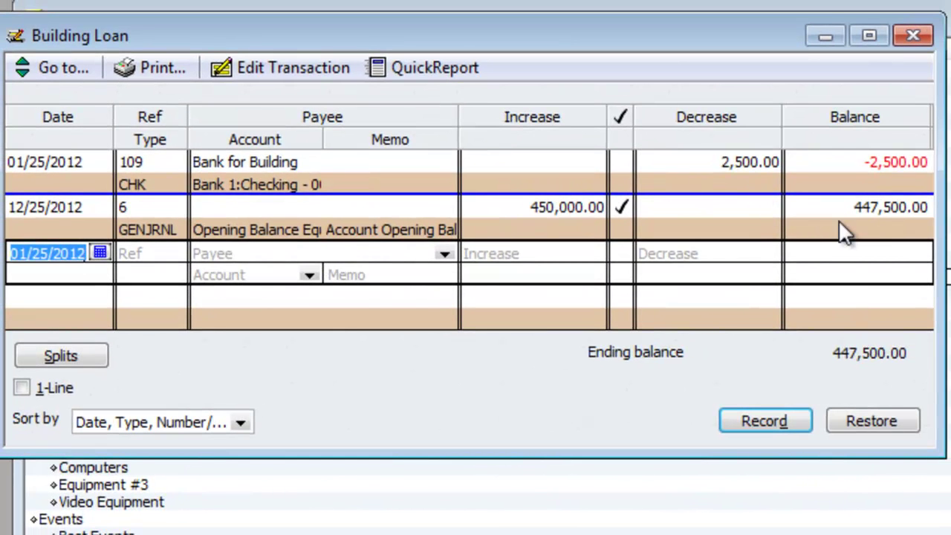